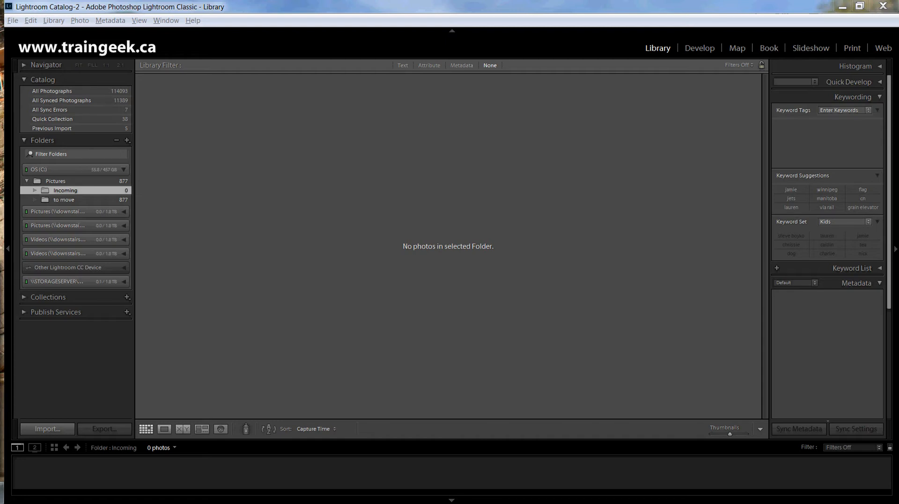
Open the import window for the EOS_DIGITAL card and look through its new photos and the available develop presets
key("ctrl+shift+i")
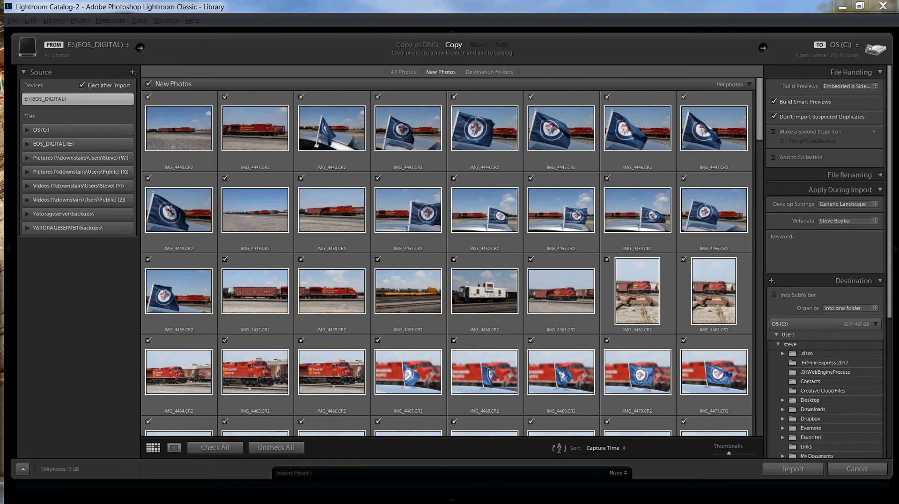
scroll(447, 258, "down", 15)
scroll(448, 257, "down", 5)
scroll(448, 257, "up", 12)
scroll(447, 258, "up", 7)
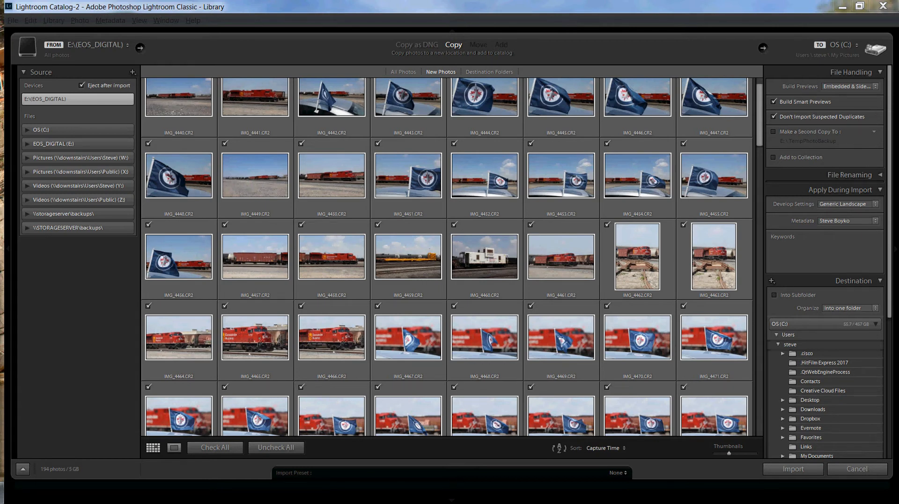
left_click(847, 204)
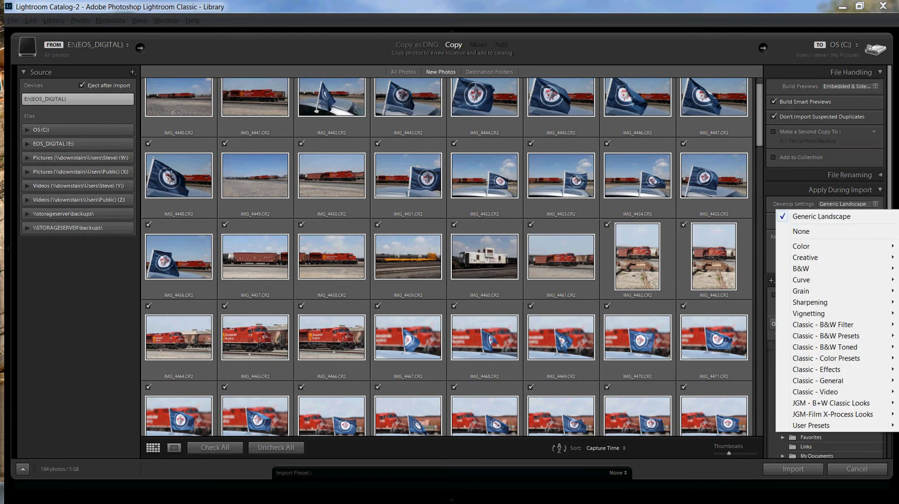
key("Escape")
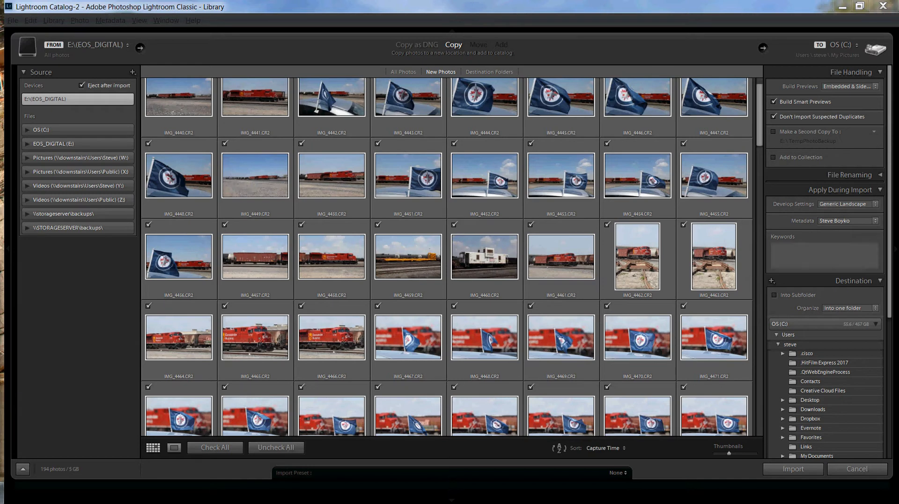
Set the import destination to the Incoming folder under My Pictures and import the checked photos
mouse_move(760, 122)
left_mouse_down()
mouse_move(760, 324)
mouse_move(760, 119)
left_mouse_up()
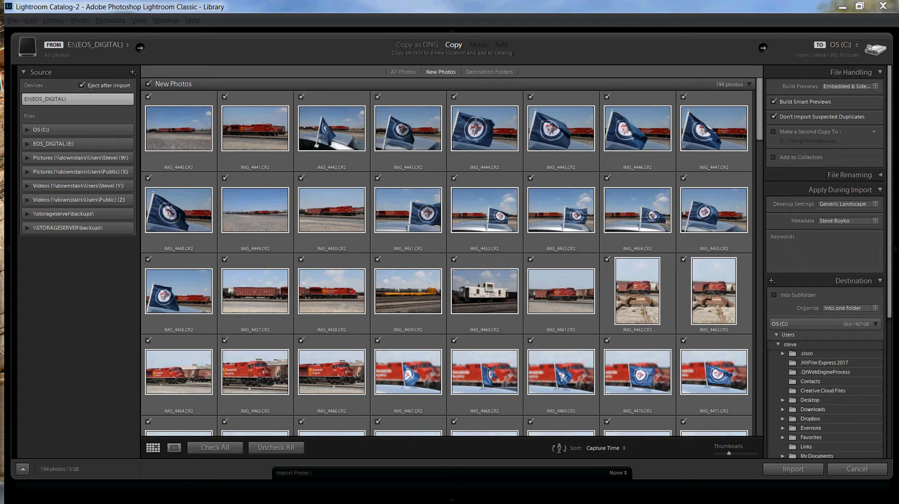
scroll(822, 372, "down", 5)
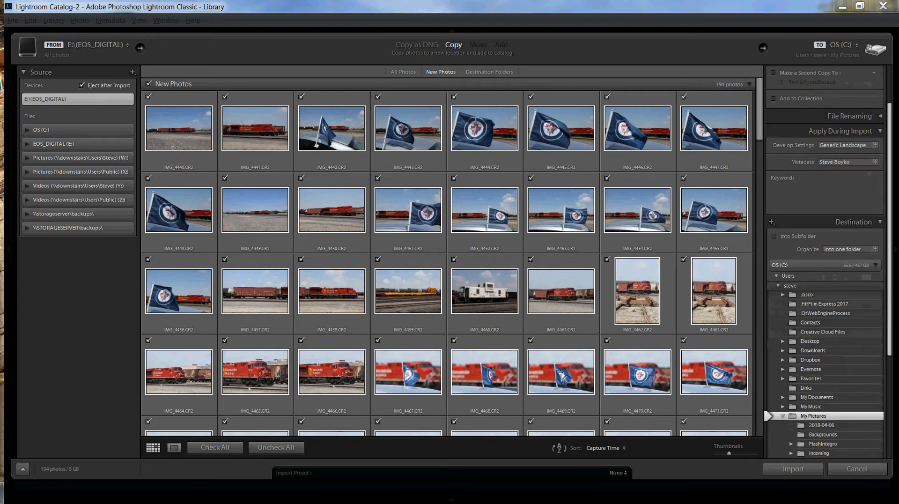
left_click(819, 372)
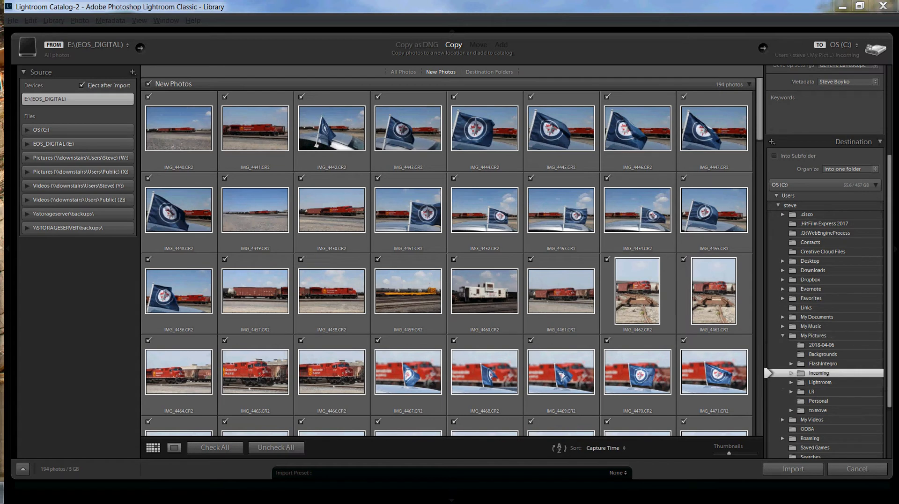
scroll(824, 281, "up", 5)
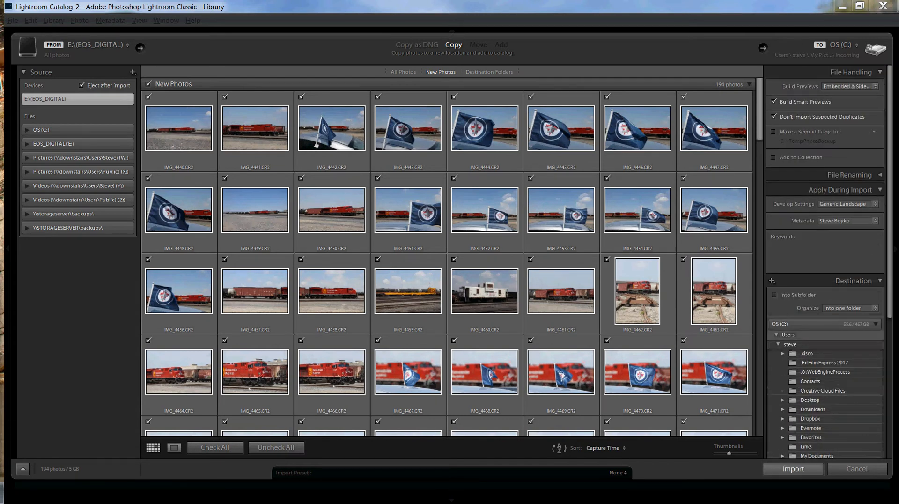
left_click(793, 469)
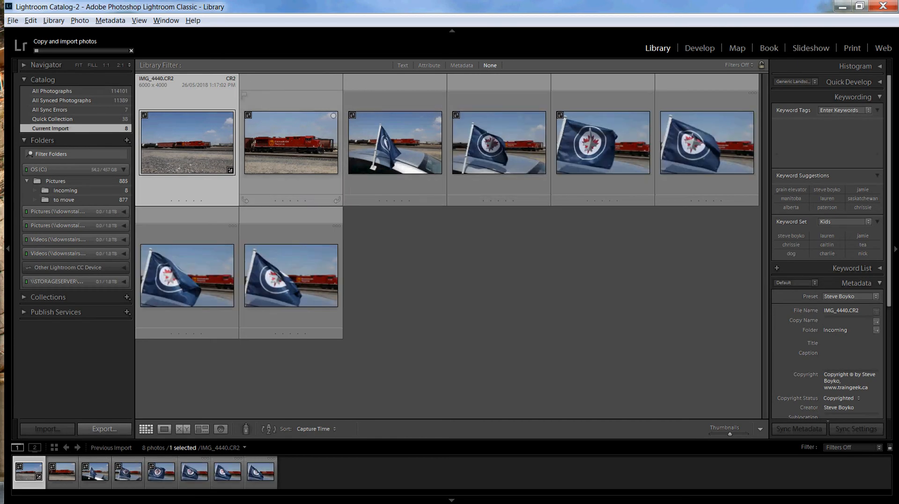
View the imported photos in Loupe view and flag the folded-flag shot IMG_4442 as rejected
key("e")
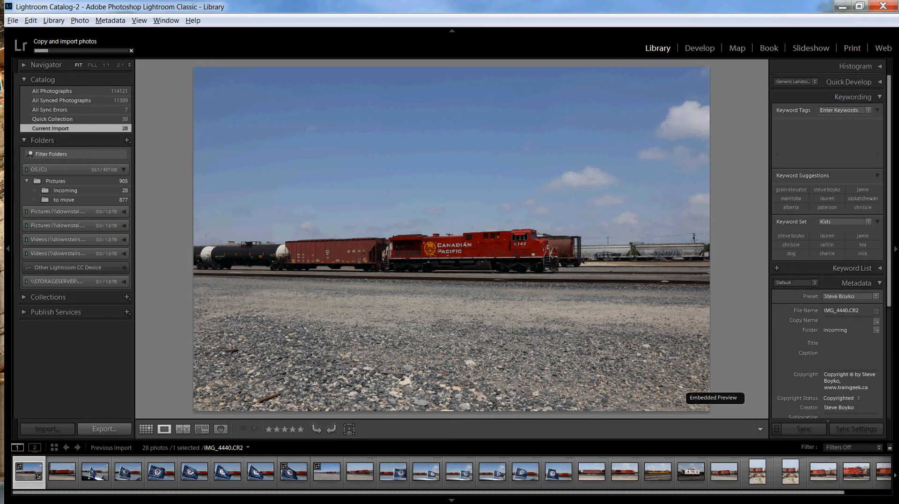
key("Right")
key("Right")
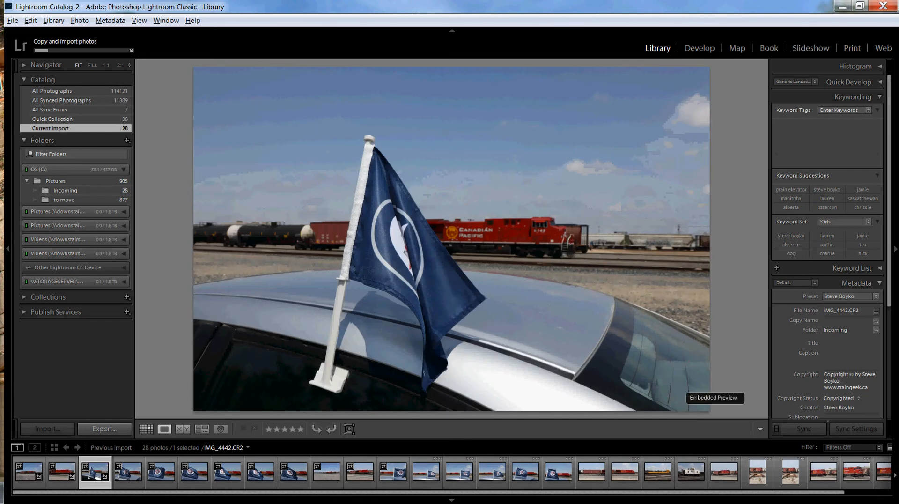
key("Right")
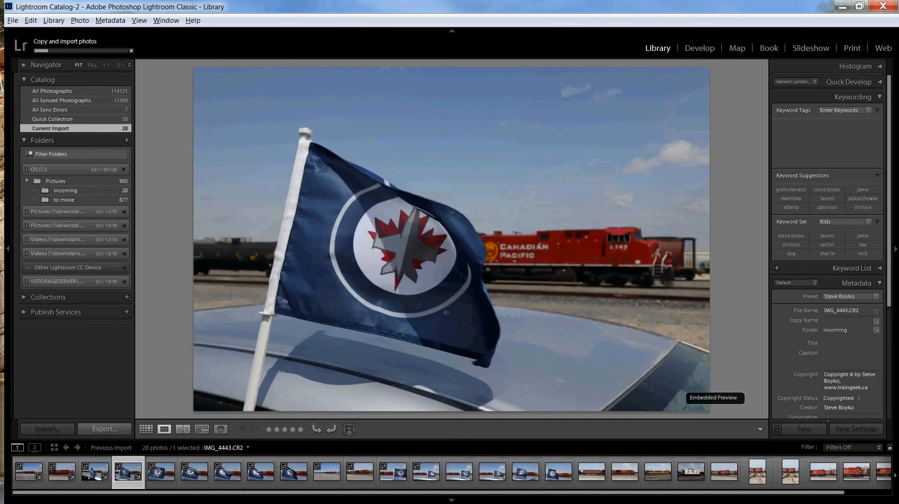
key("Left")
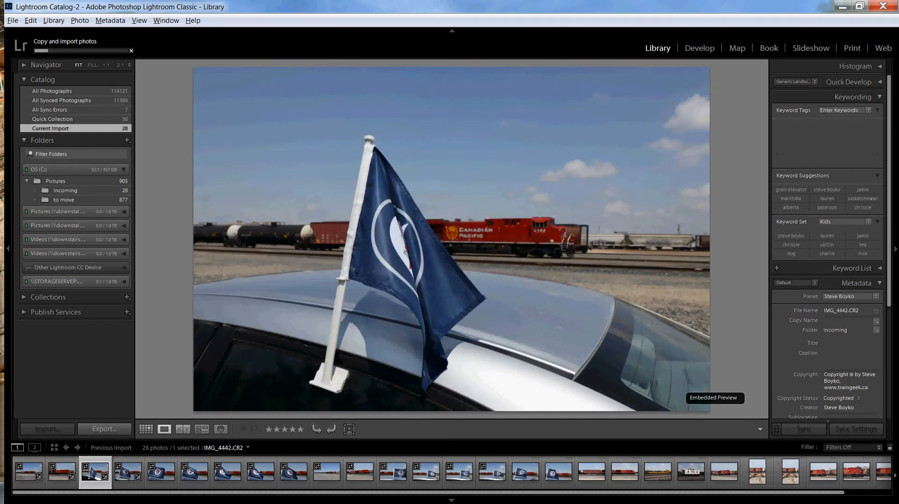
key("x")
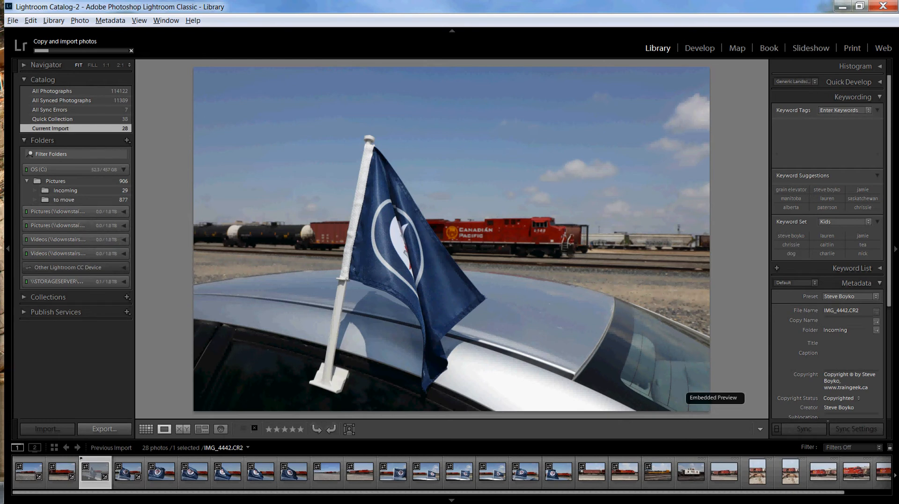
Review the next flag close-ups and flag IMG_4445 through IMG_4448 as rejected
key("Right")
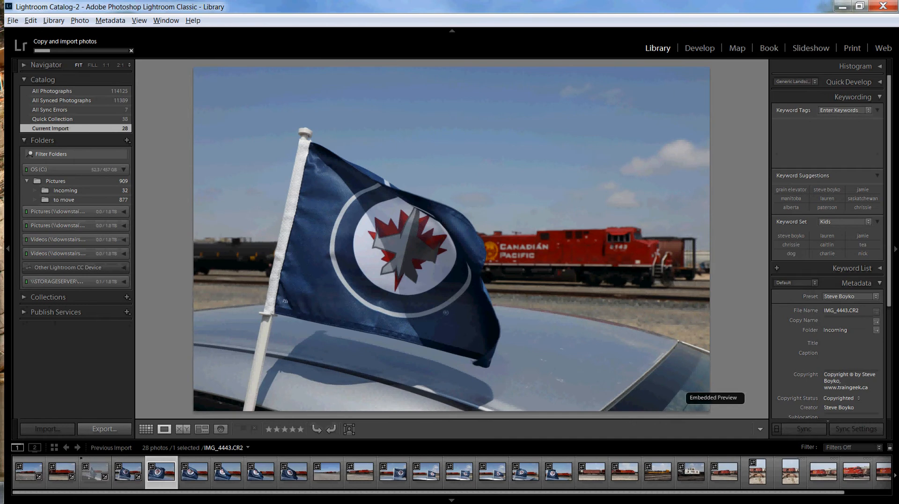
key("Right")
key("Right")
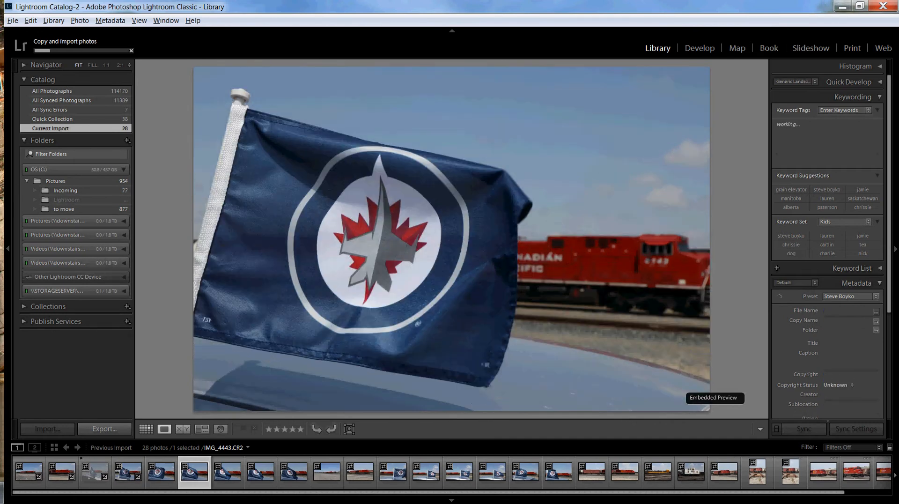
key("Right")
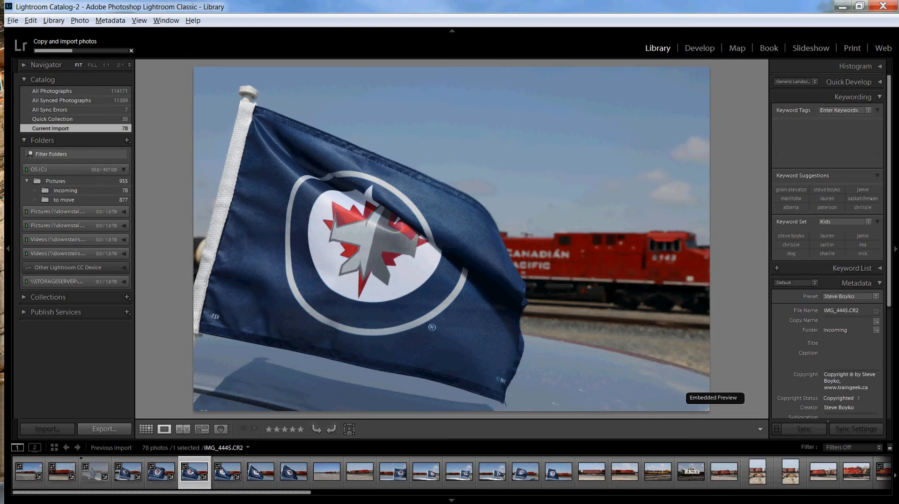
key("x")
key("Right")
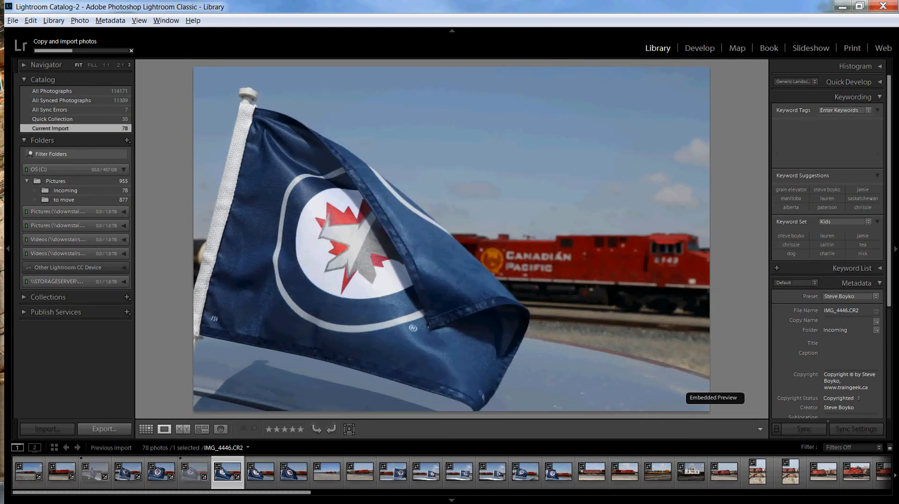
key("x")
key("Right")
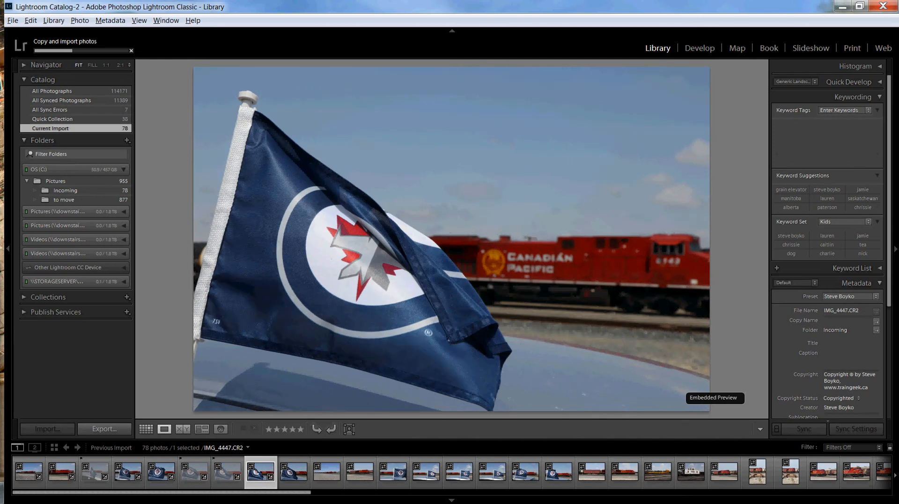
key("x")
key("Right")
key("x")
key("Right")
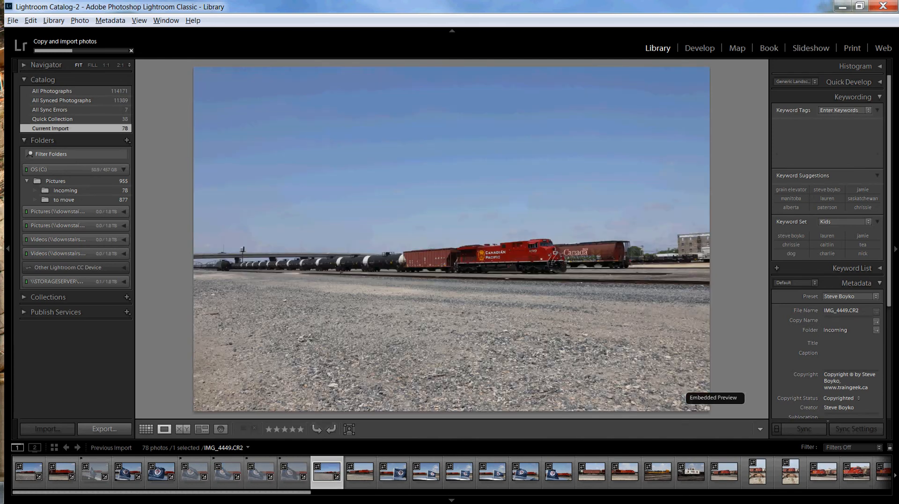
Compare the flag shots beside the train and flag IMG_4452 as rejected
key("Right")
key("Right")
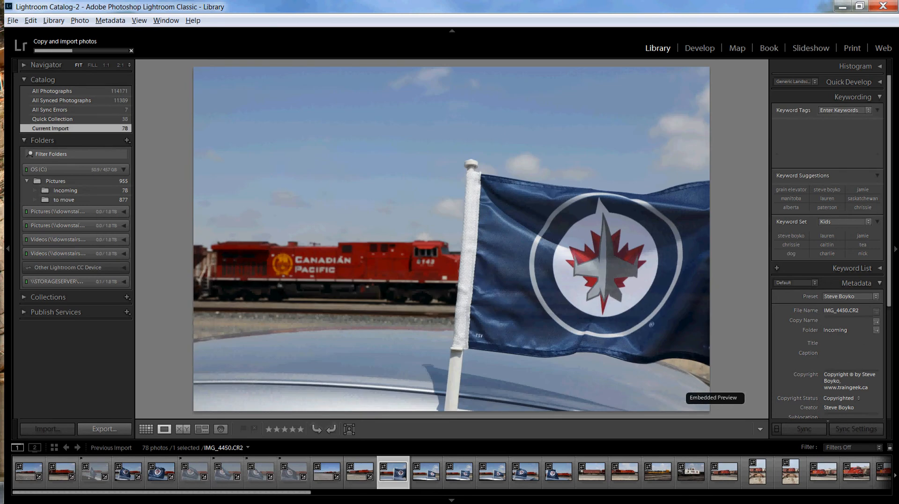
key("Right")
key("Right")
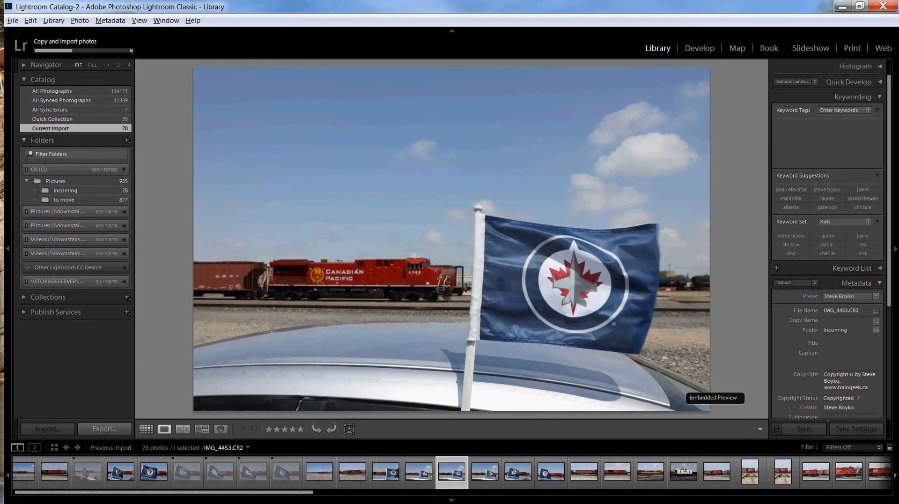
key("Left")
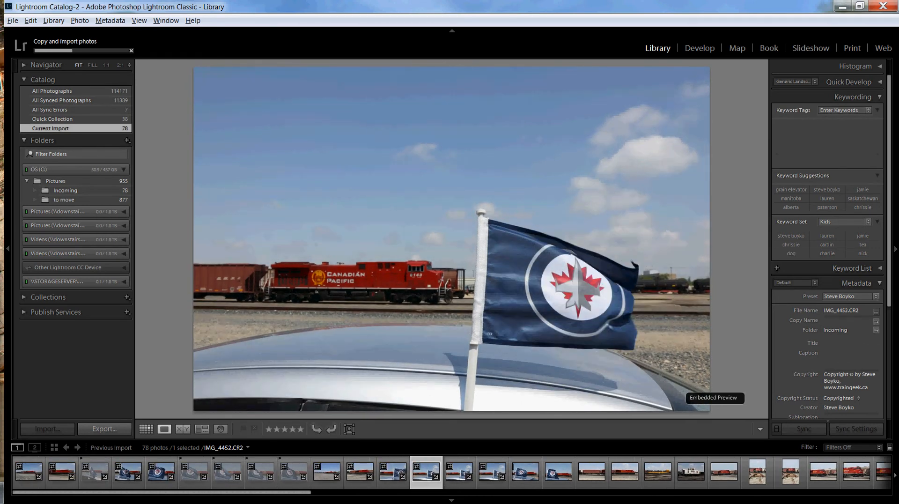
key("Right")
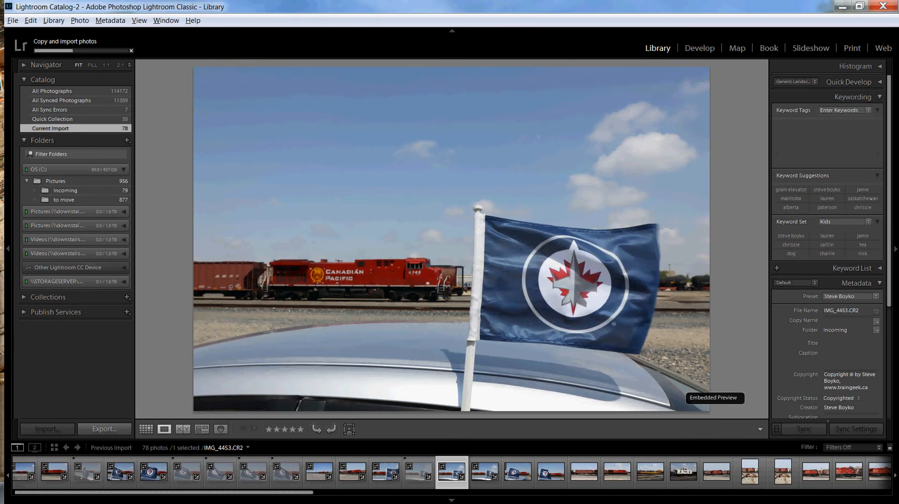
Browse the photos following IMG_4453 up to the Canadian Pacific locomotive and survey the imported thumbnails in Grid view
key("Right")
key("Right")
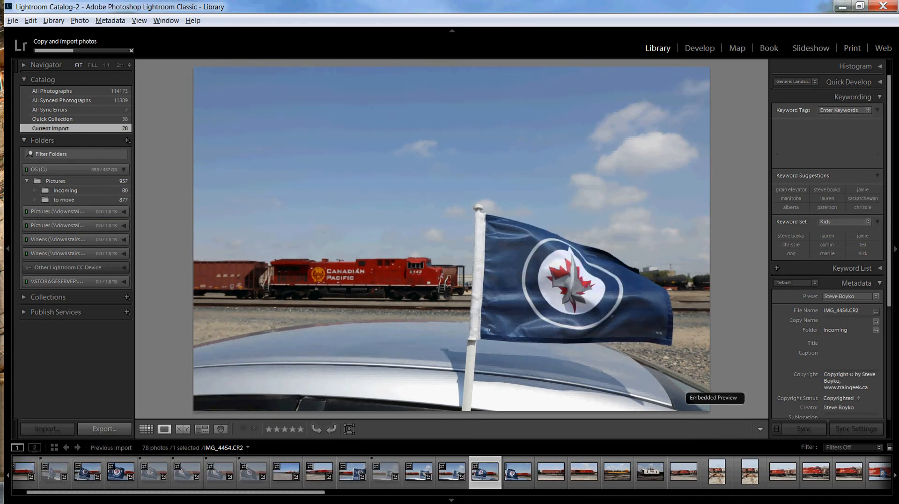
key("Right")
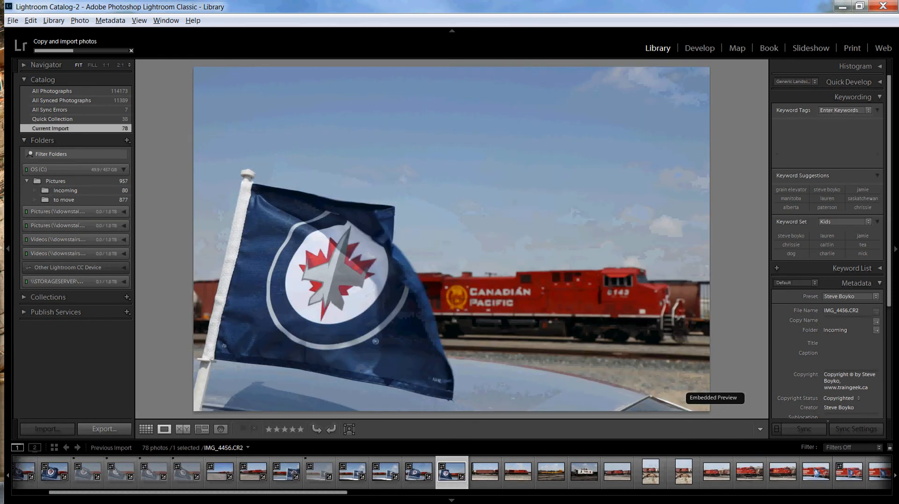
key("Right")
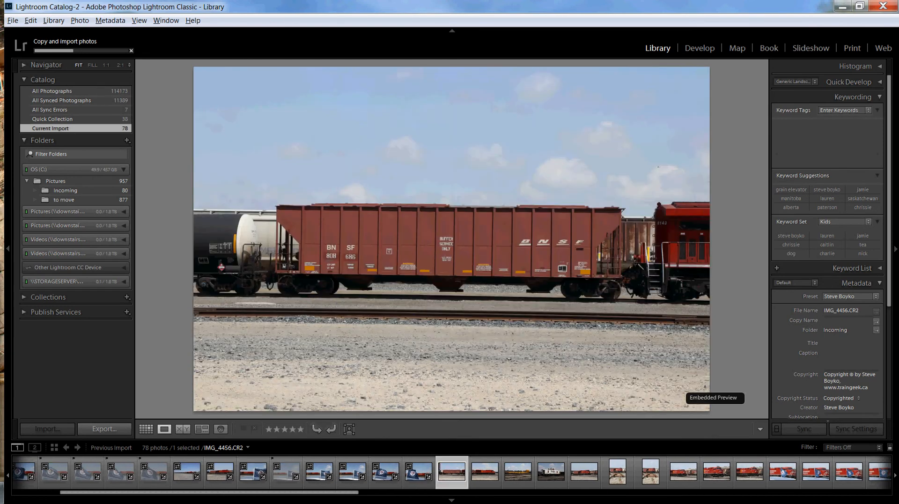
key("Right")
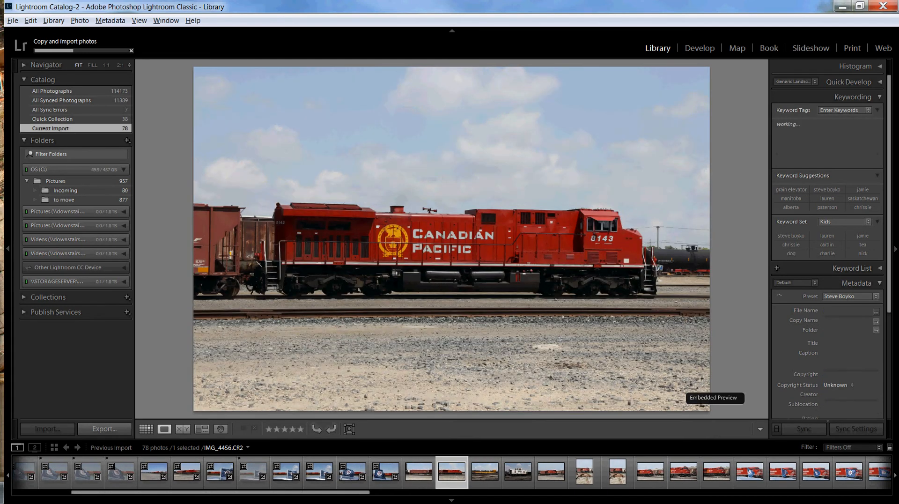
key("g")
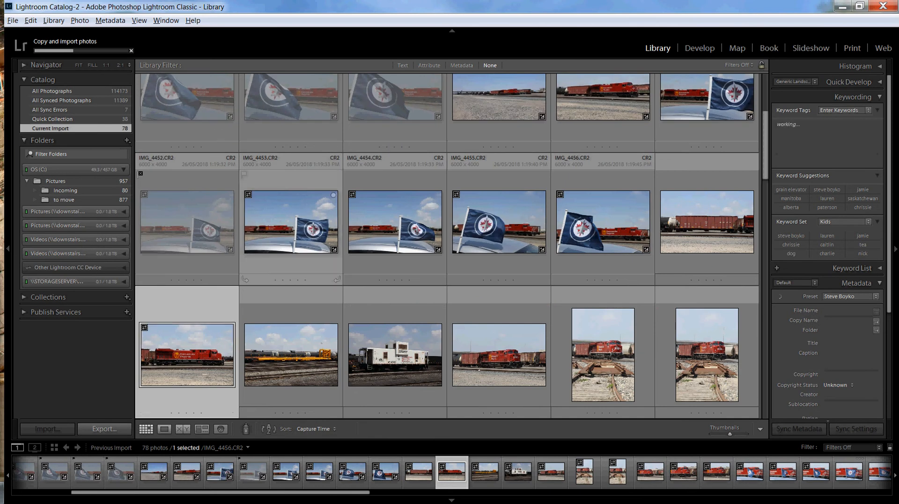
scroll(290, 255, "down", 10)
scroll(291, 255, "up", 1)
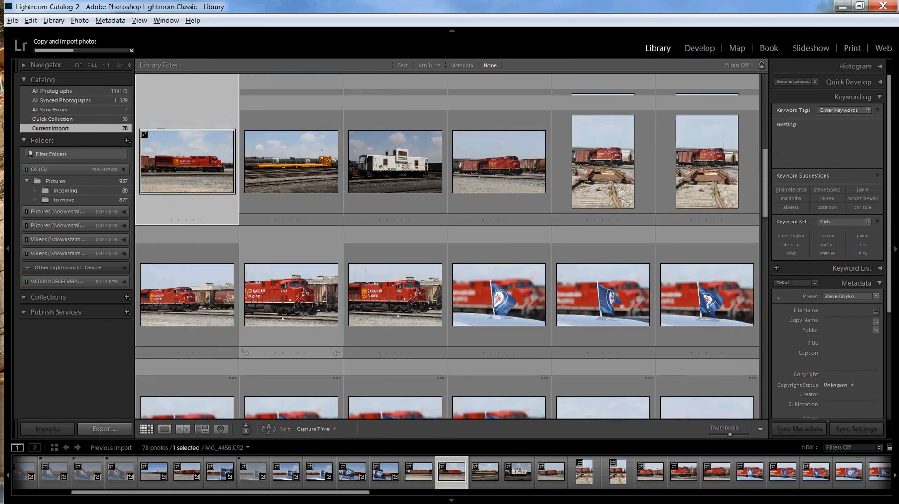
key("j")
scroll(291, 255, "up", 10)
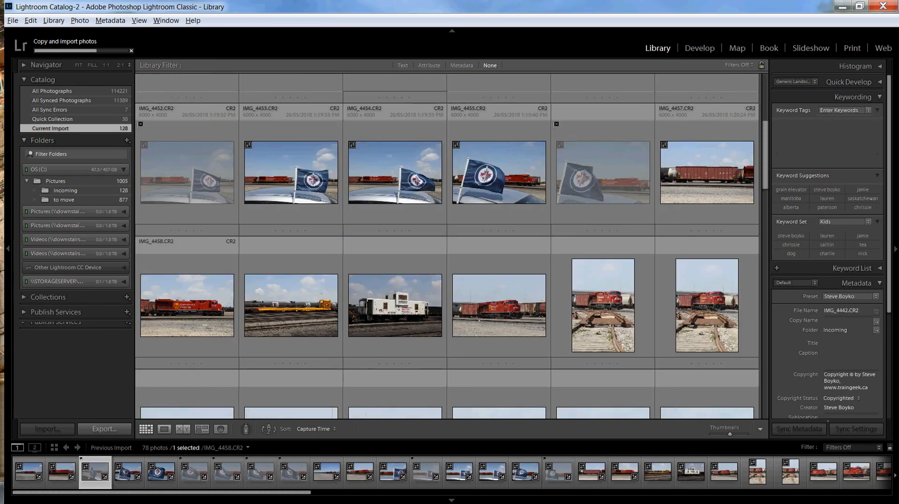
Add the keywords cp and caboose to the photo of the white Canadian Pacific caboose
left_click(395, 305)
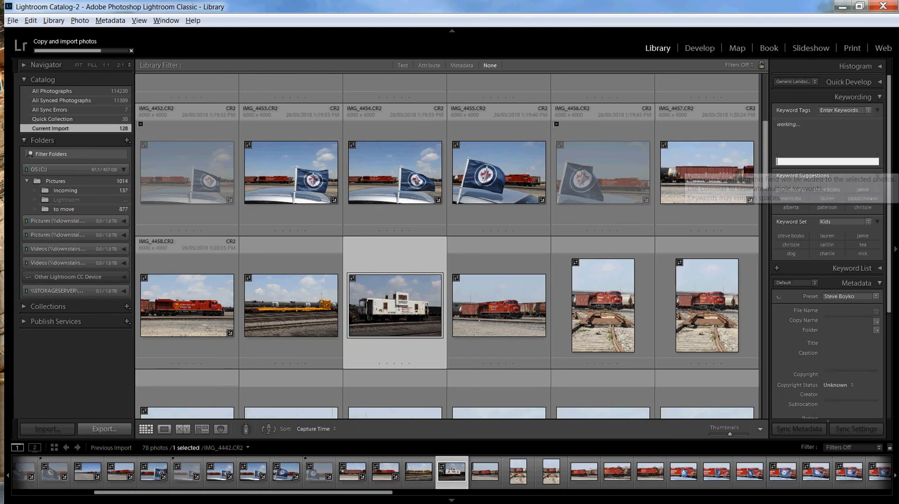
type("cnp")
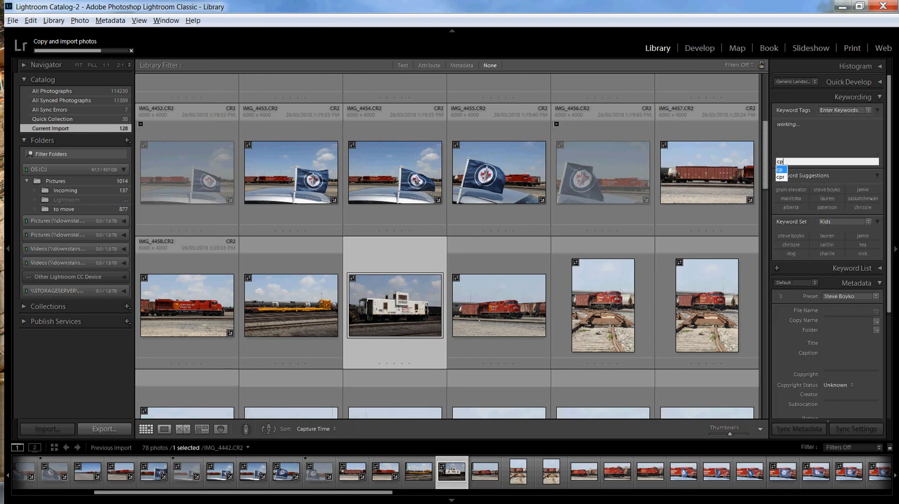
key("BackSpace")
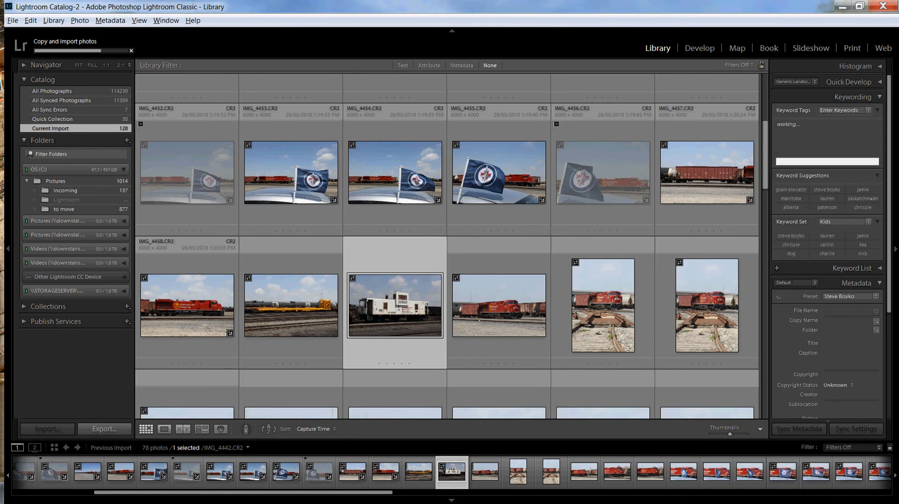
type("aboo")
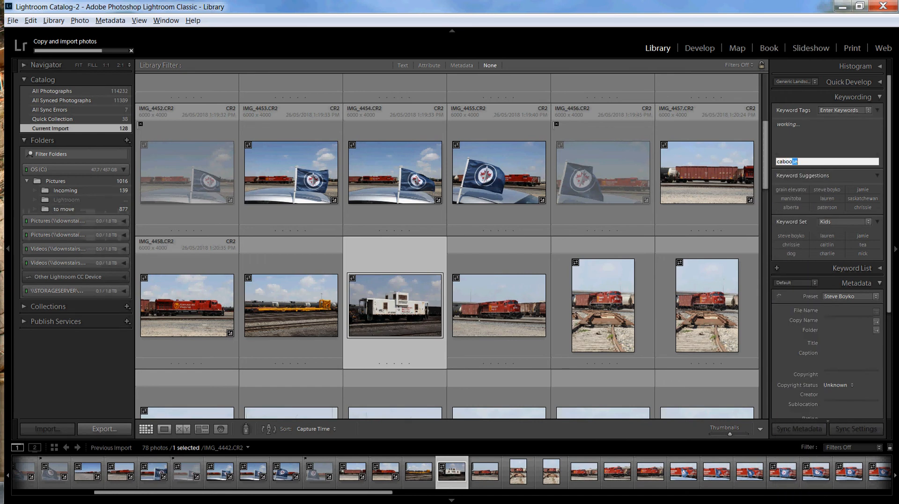
key("Return")
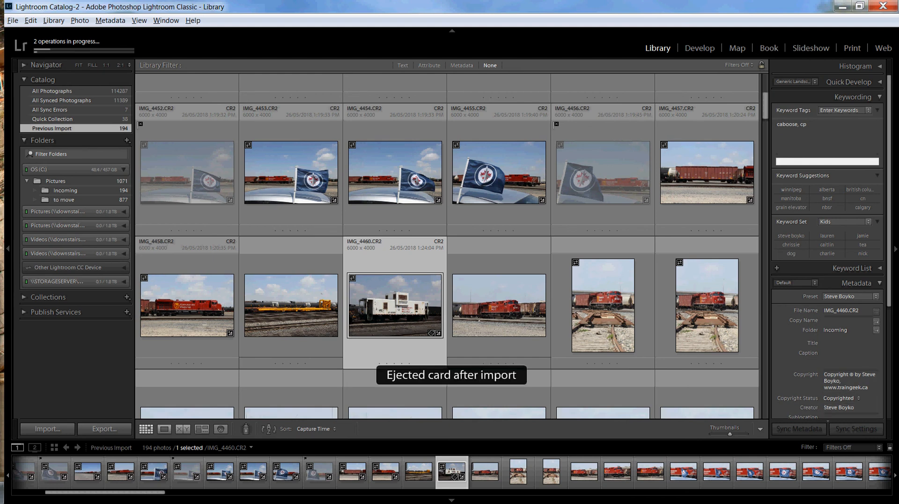
In the Develop module, check the caboose photo's Lens Corrections and Detail settings, set Shadows to +86, and return to Grid view
left_click(401, 310)
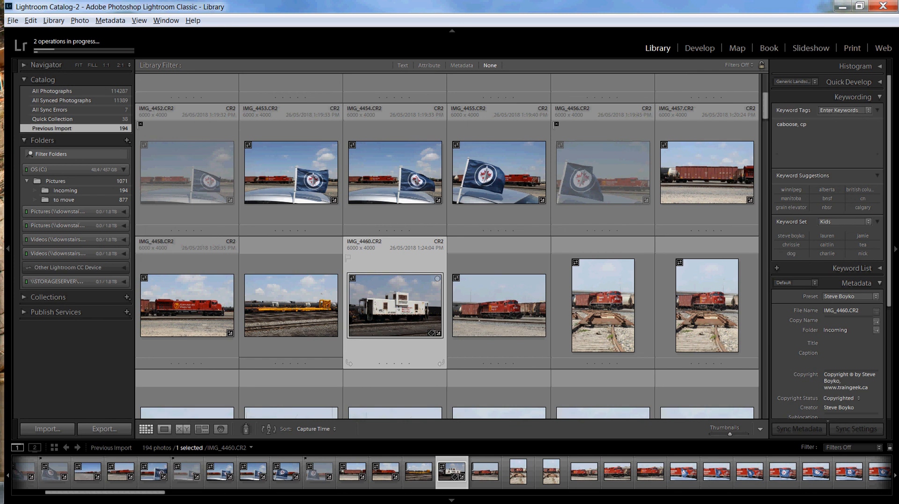
key("d")
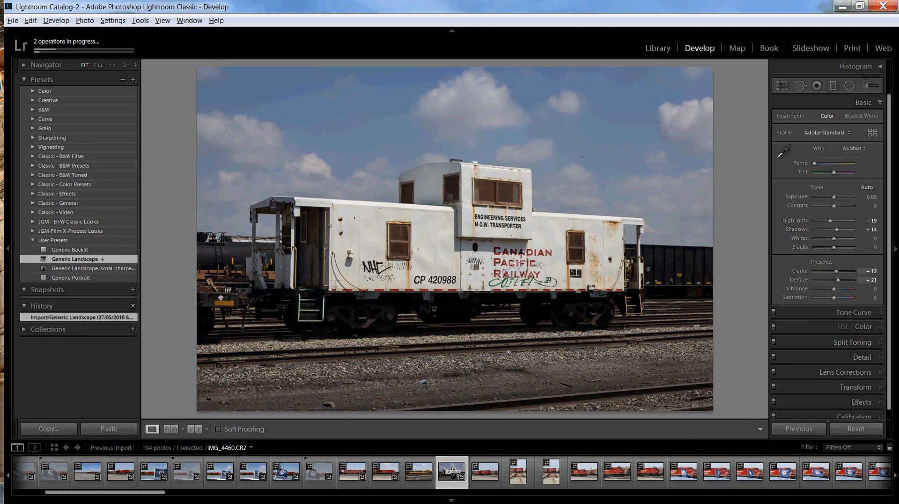
left_click(845, 372)
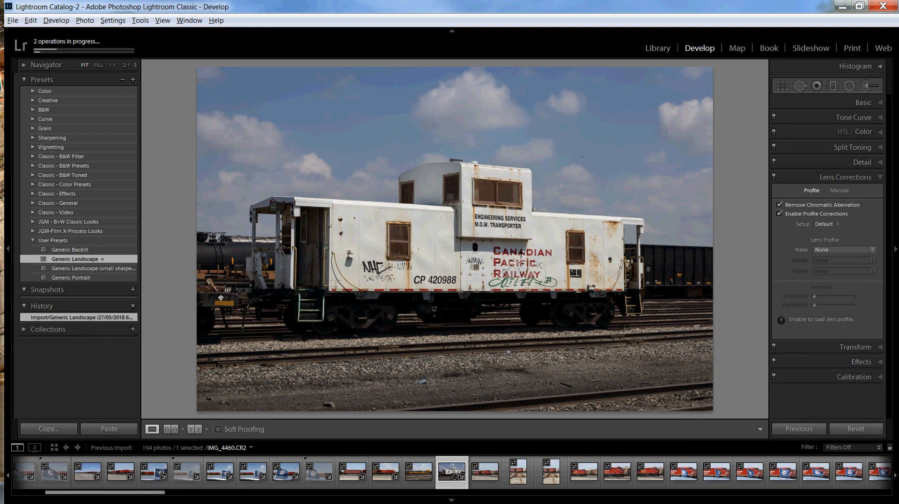
left_click(862, 162)
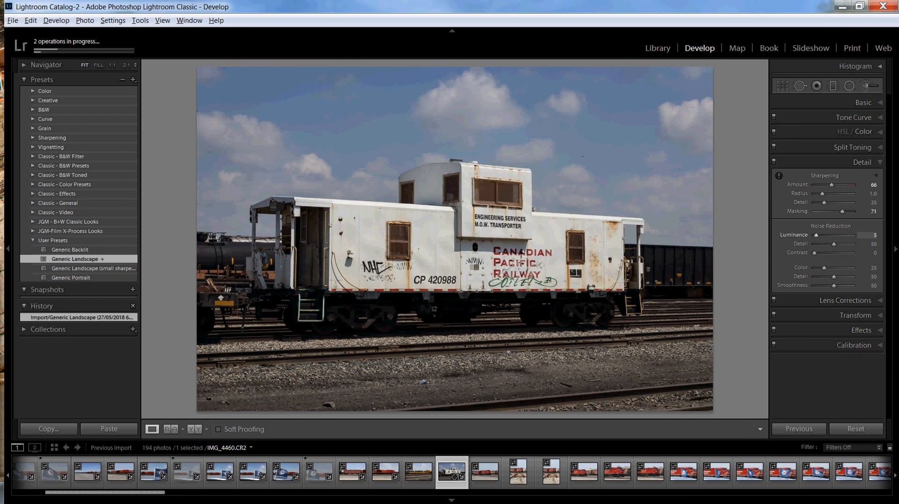
left_click(864, 102)
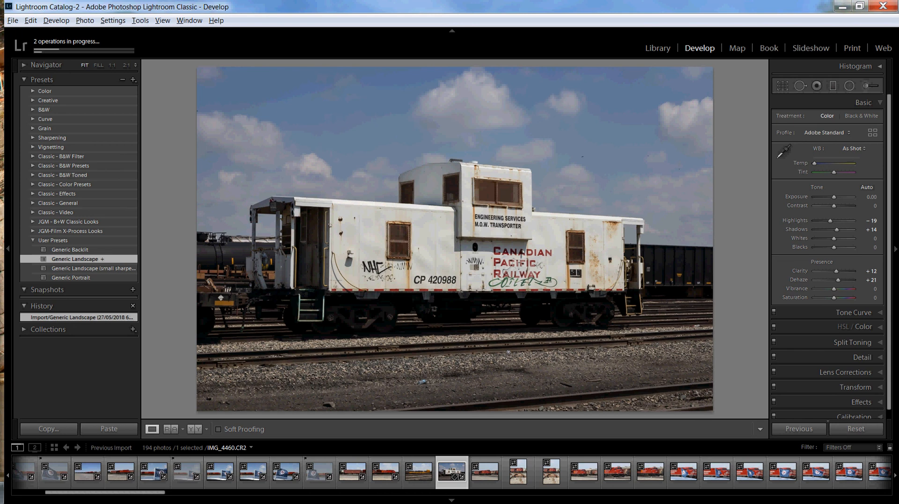
left_click_drag(837, 230, 851, 229)
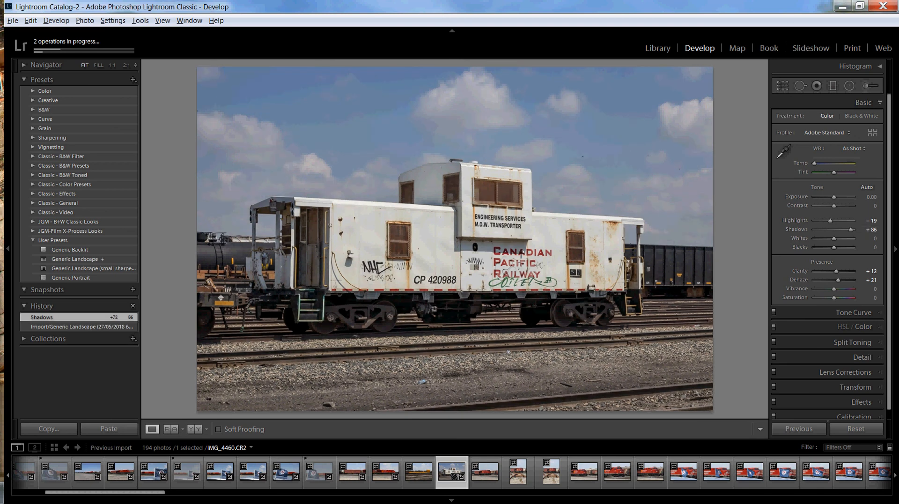
key("g")
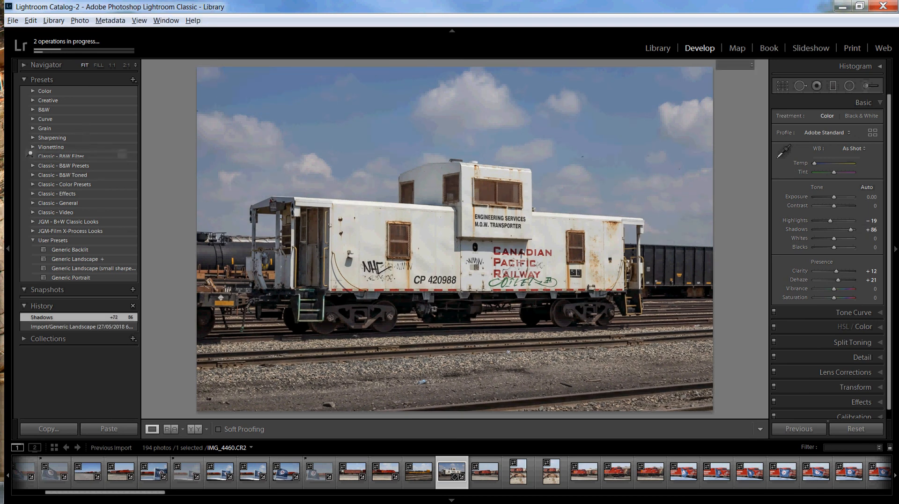